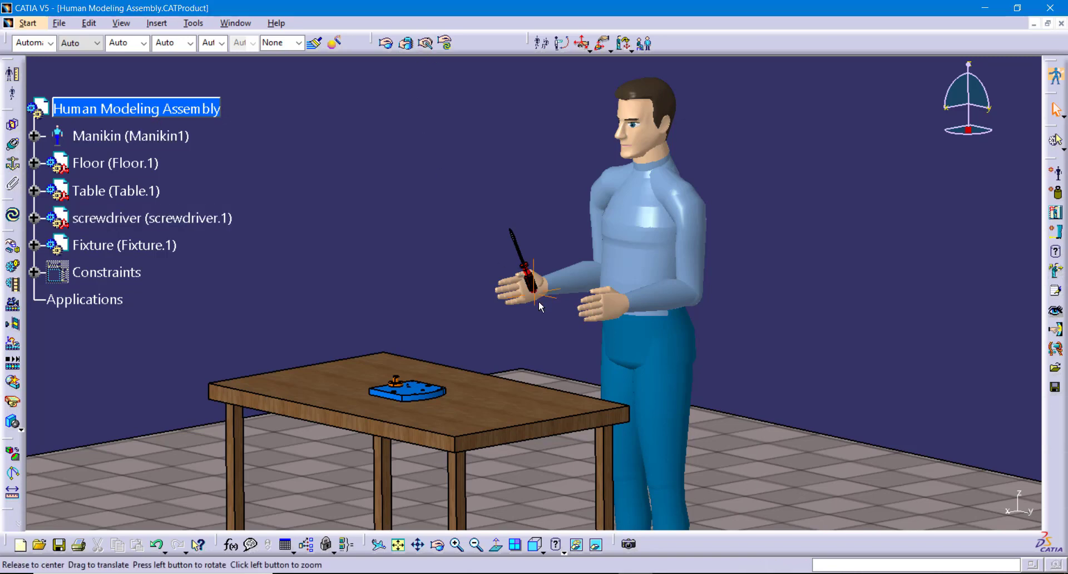
- Apply the hand cylindrical posture so the manikin's right hand grips the screwdriver handle
middle_drag(538, 301, 569, 217)
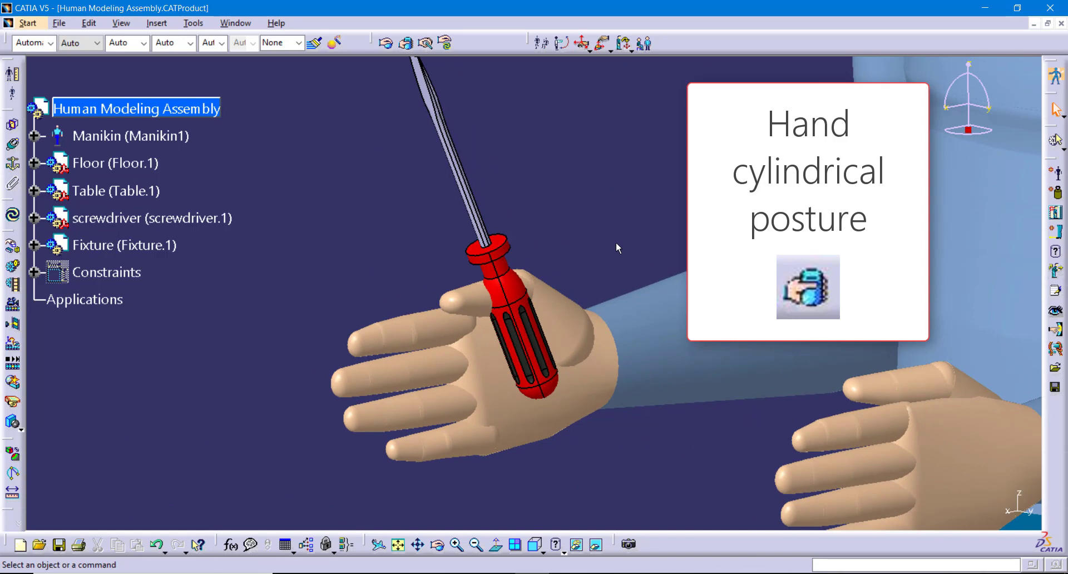
click(406, 43)
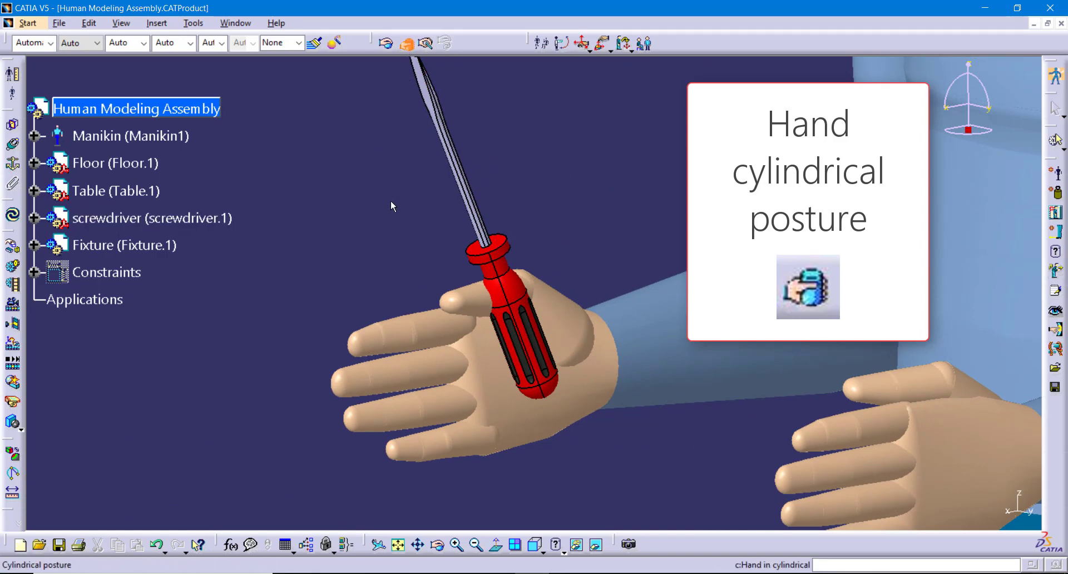
click(493, 367)
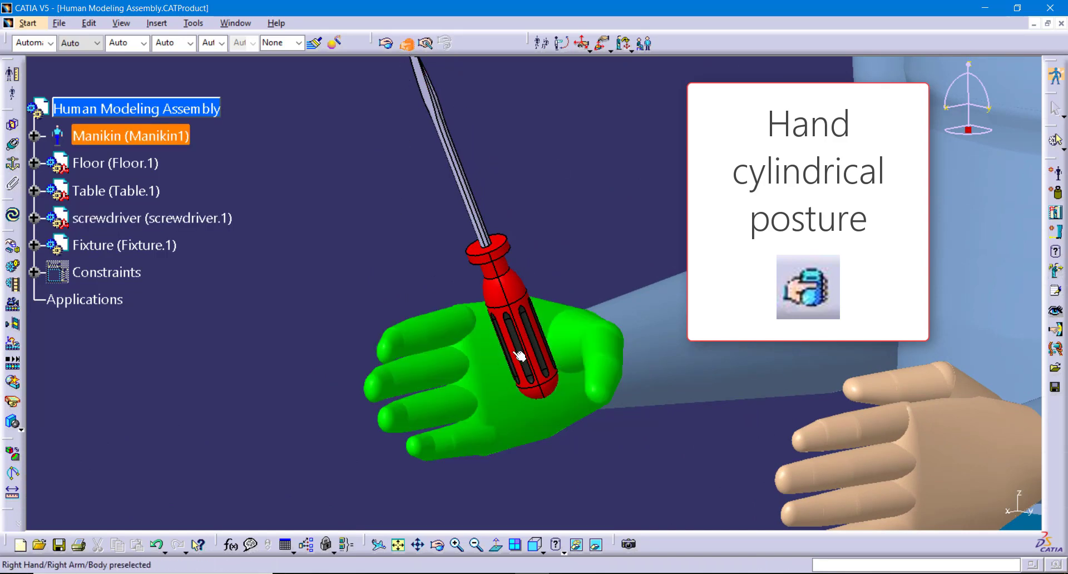
click(521, 320)
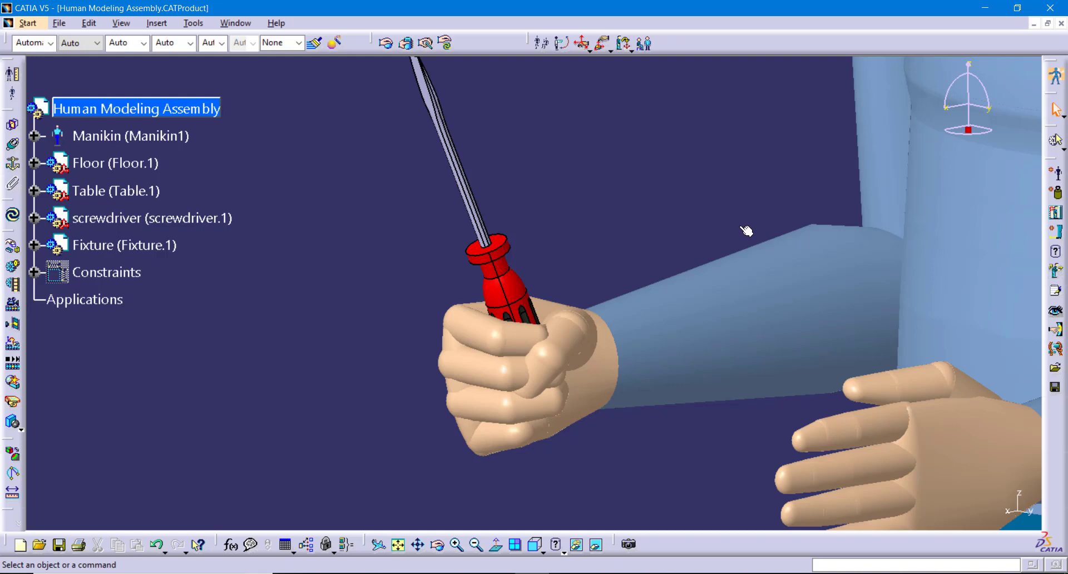
- Attach the screwdriver to the manikin's right hand segment
click(972, 267)
click(1057, 350)
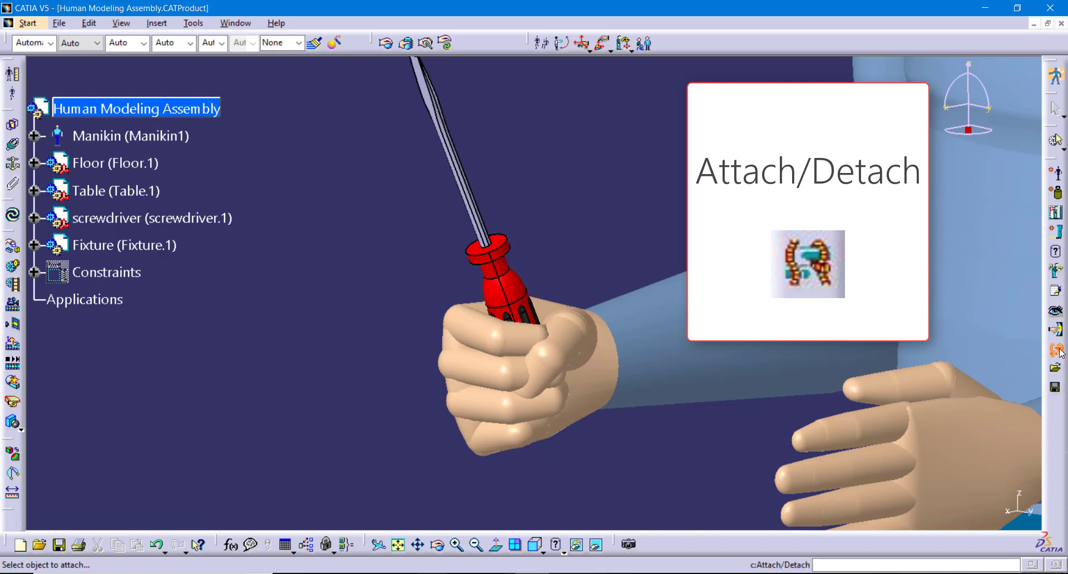
click(498, 267)
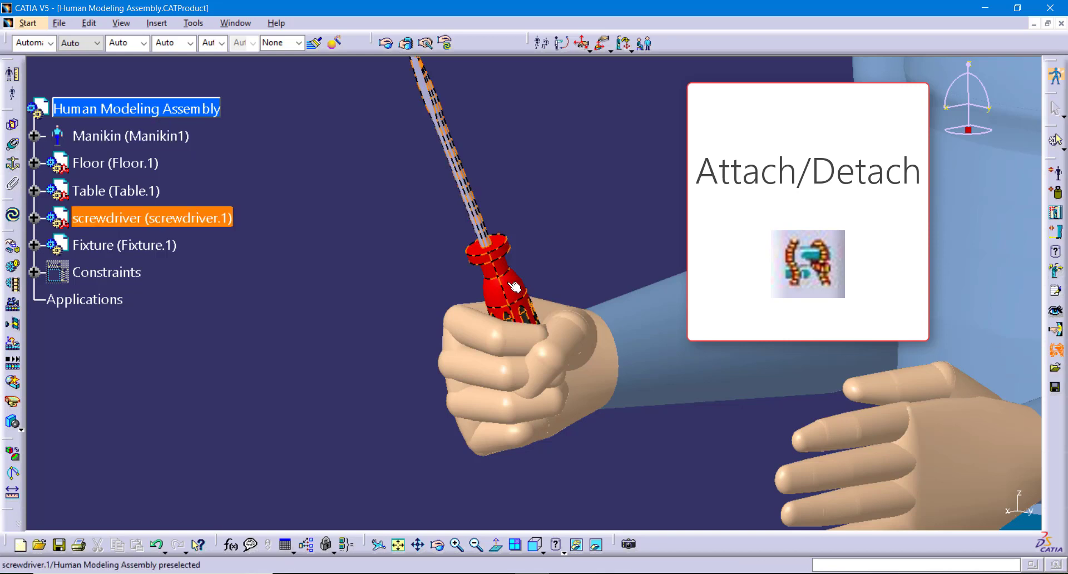
click(578, 395)
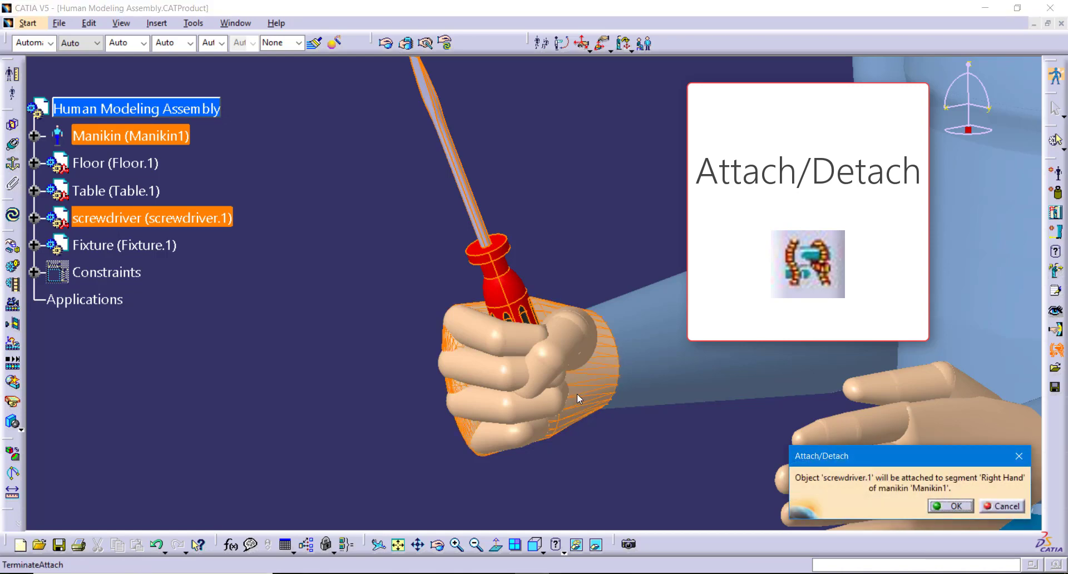
click(965, 506)
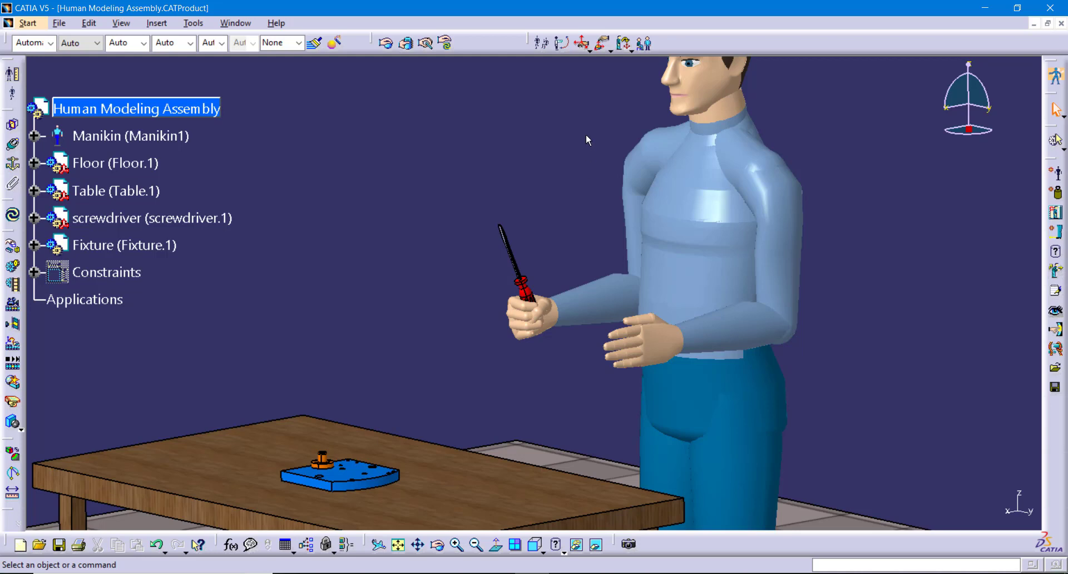
- Use Reach (position & orientation) to move the manikin's right hand to the top face of the blue fixture plate
click(606, 45)
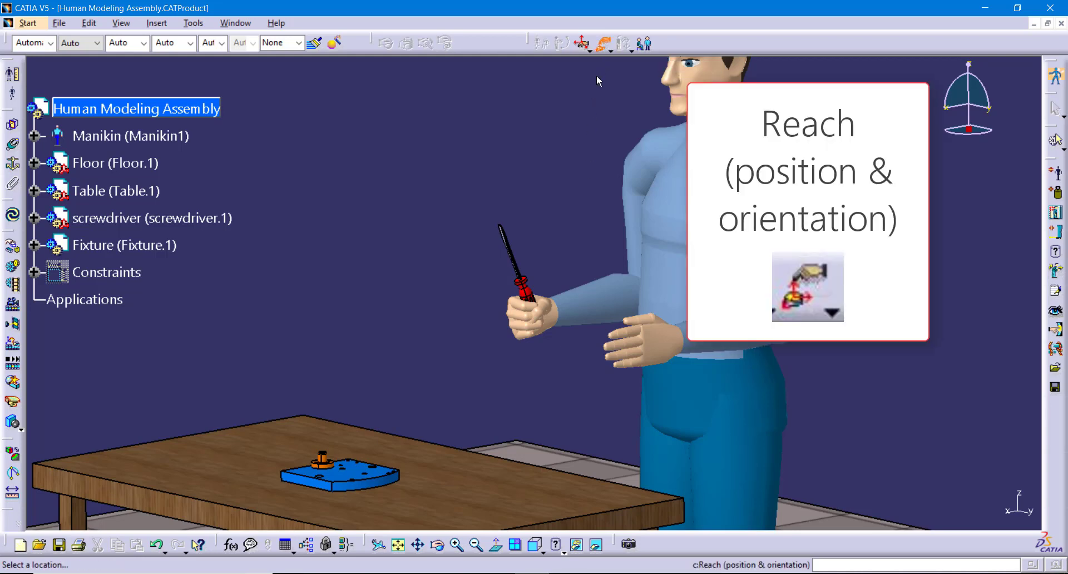
middle_drag(351, 475, 382, 431)
click(375, 455)
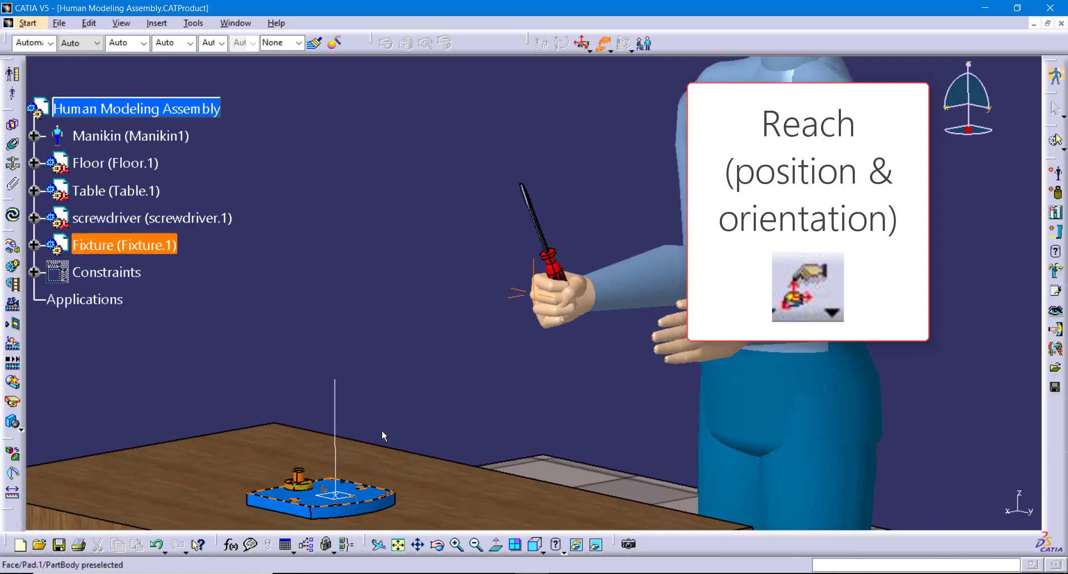
click(343, 487)
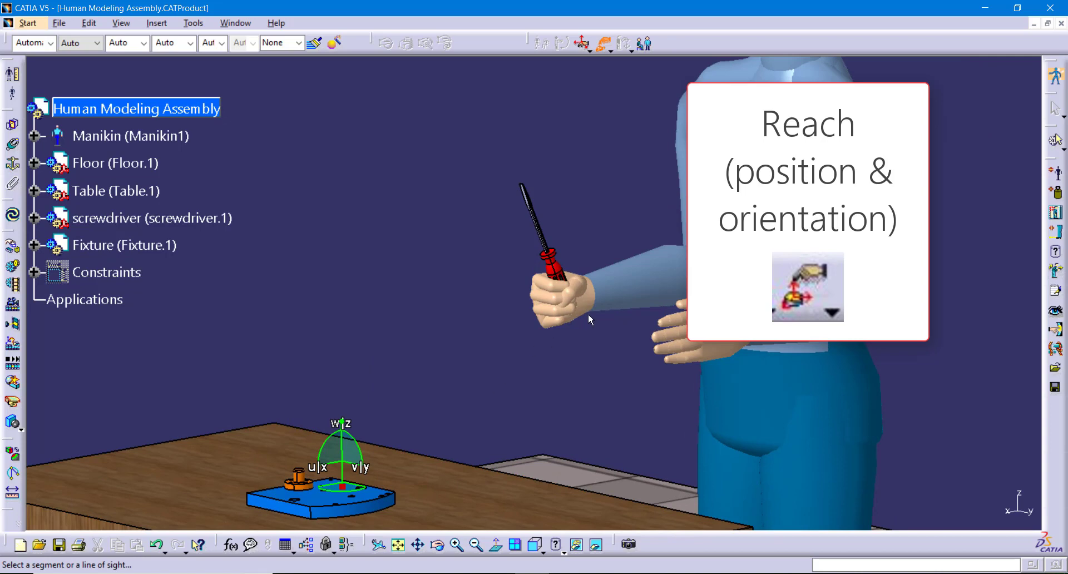
click(581, 300)
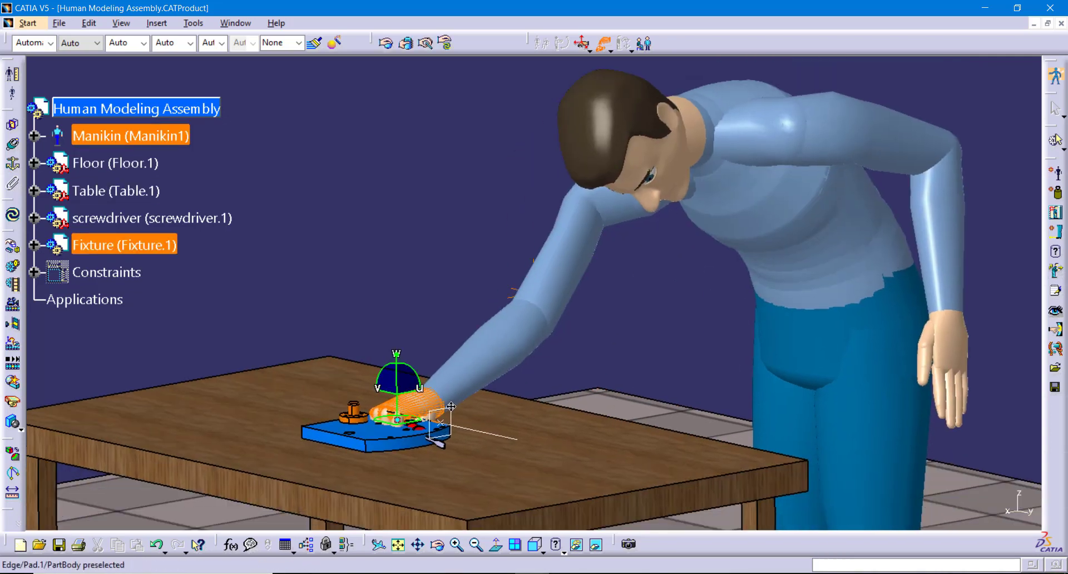
middle_drag(451, 406, 460, 309)
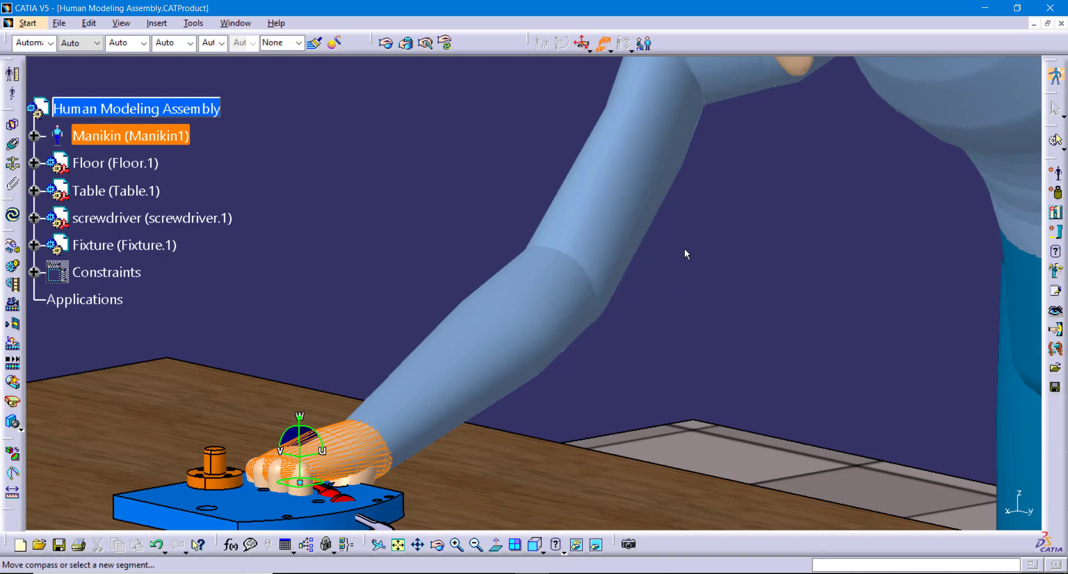
click(603, 43)
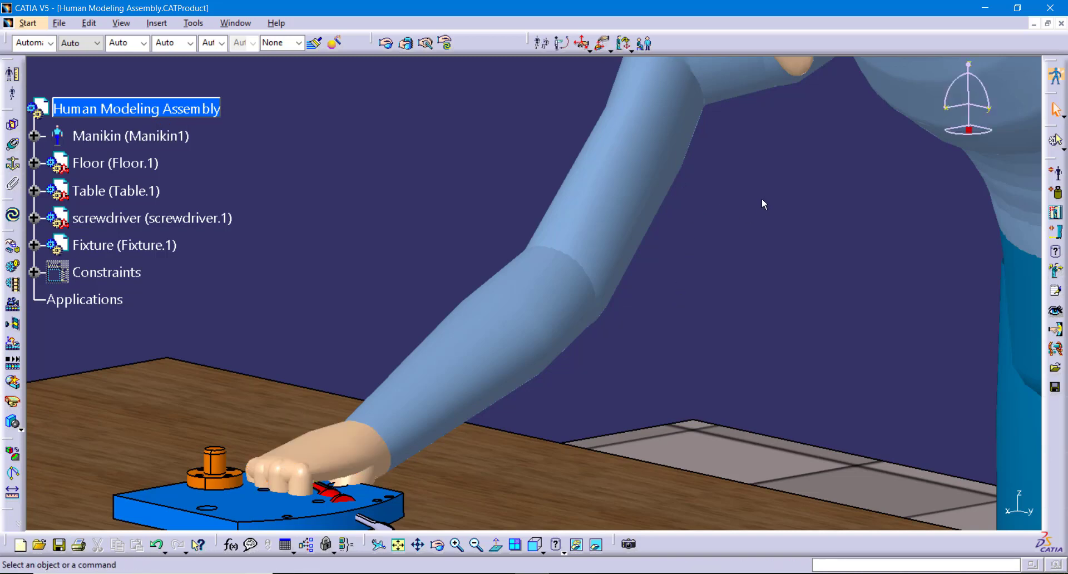
ctrl+middle_drag(762, 199, 747, 292)
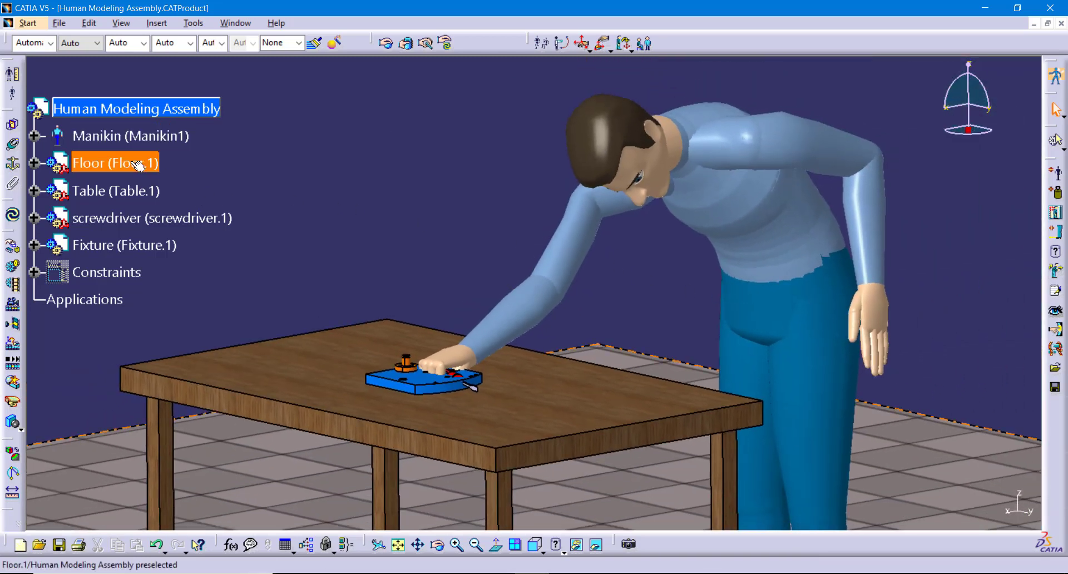
- Return the manikin's posture to Initial from its Posture settings
click(34, 136)
right_click(148, 252)
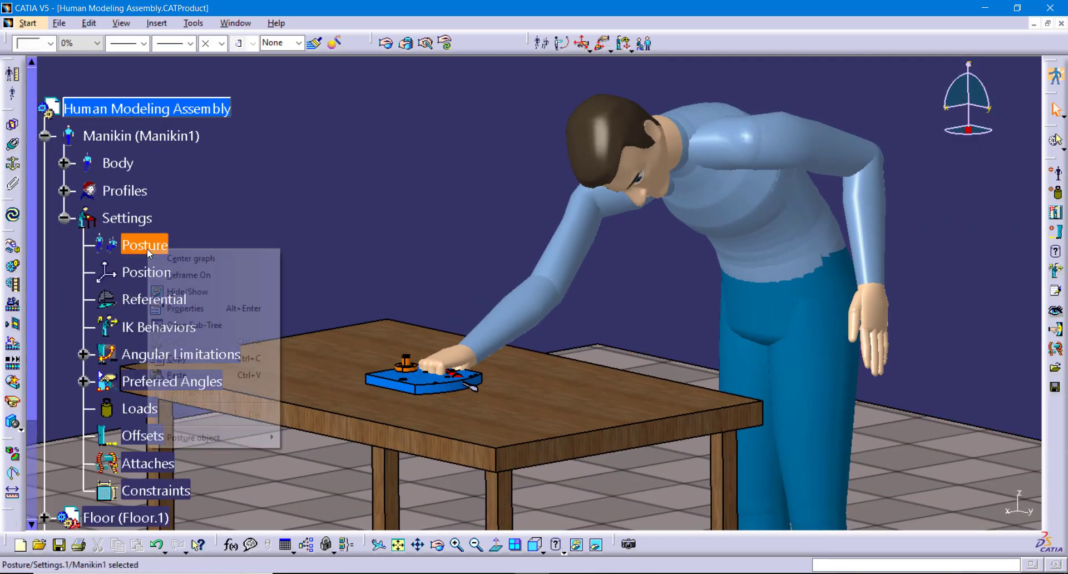
mouse_move(252, 443)
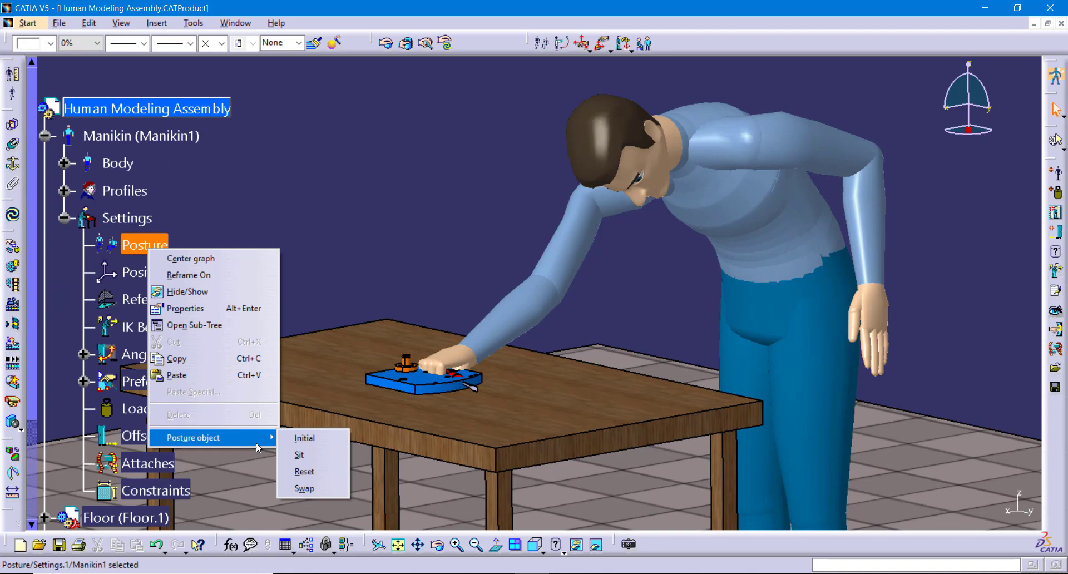
click(310, 439)
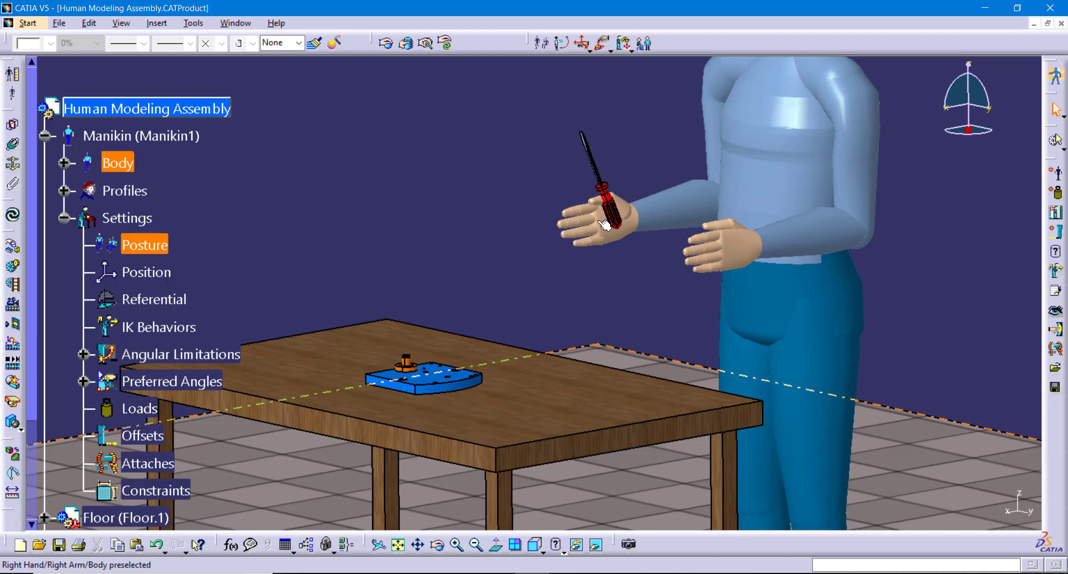
- Reapply the cylindrical hand posture to the right hand around the screwdriver and execute the grip
click(407, 43)
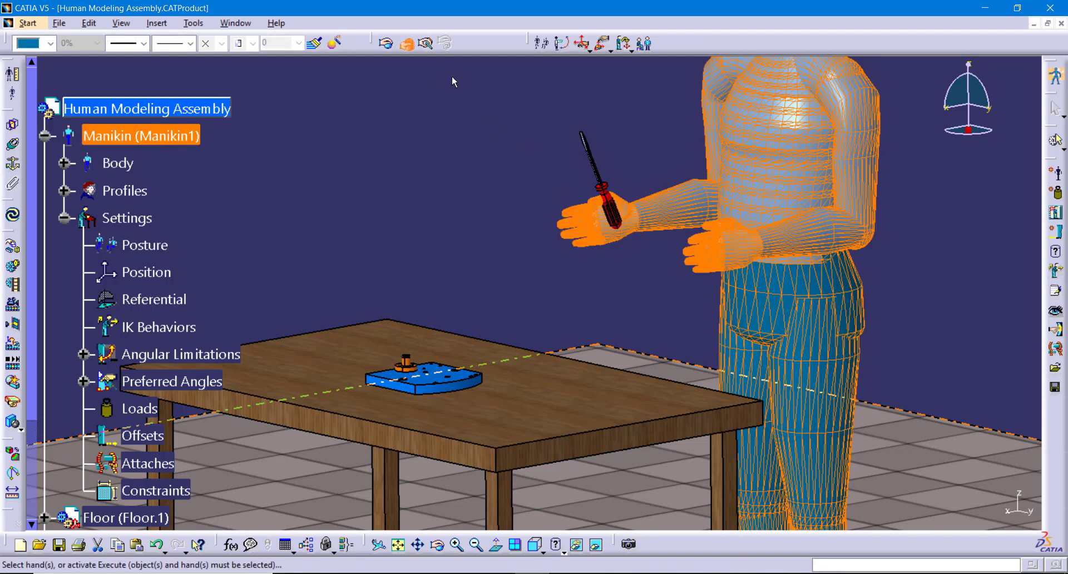
key(Escape)
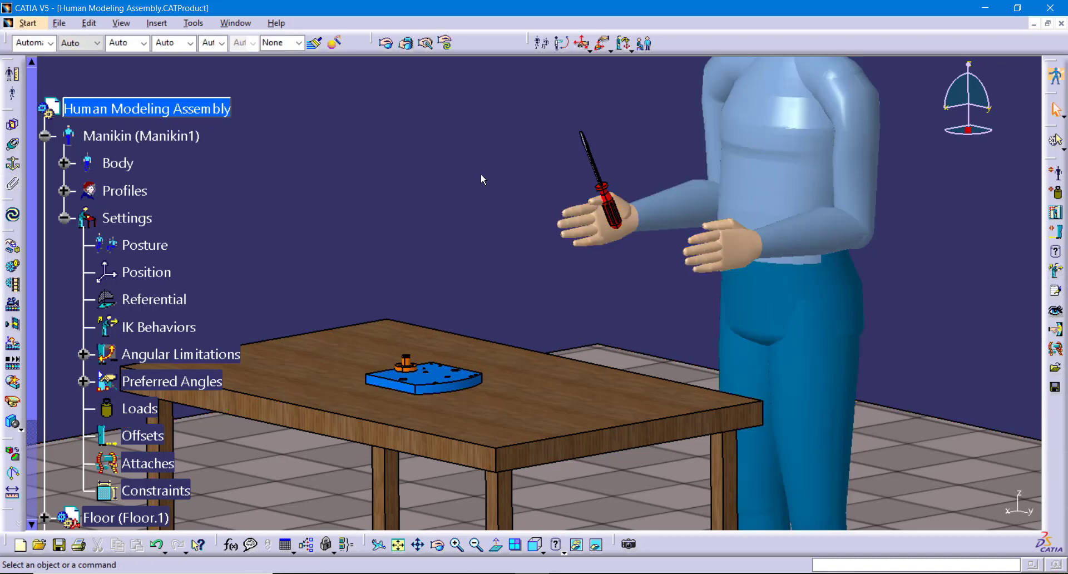
click(407, 44)
click(623, 236)
click(605, 201)
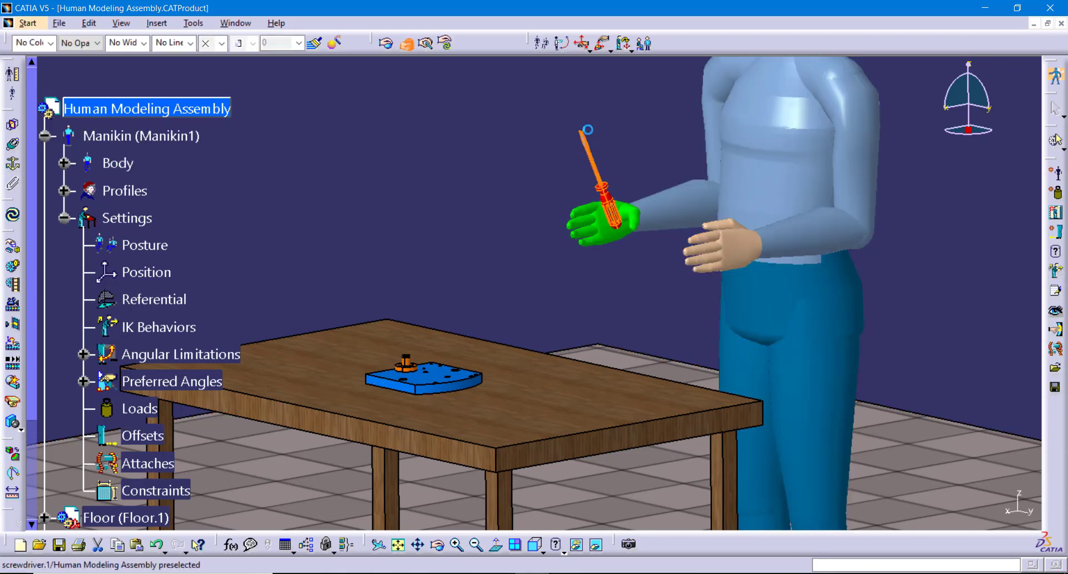
click(446, 43)
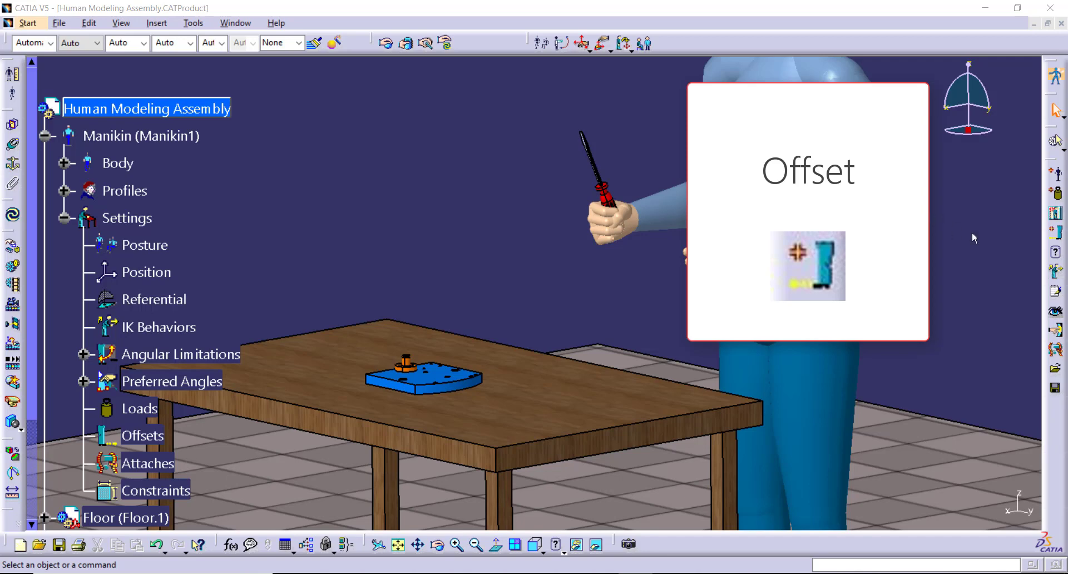
- Create an offset for the manikin's right hand and place its compass on the end face of the screwdriver's tip
click(1059, 242)
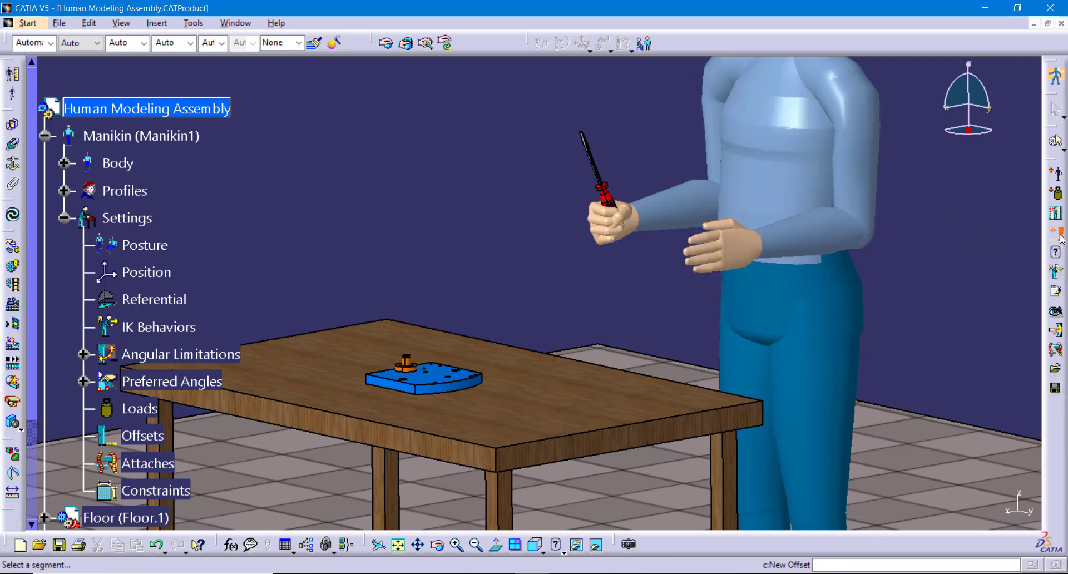
click(635, 227)
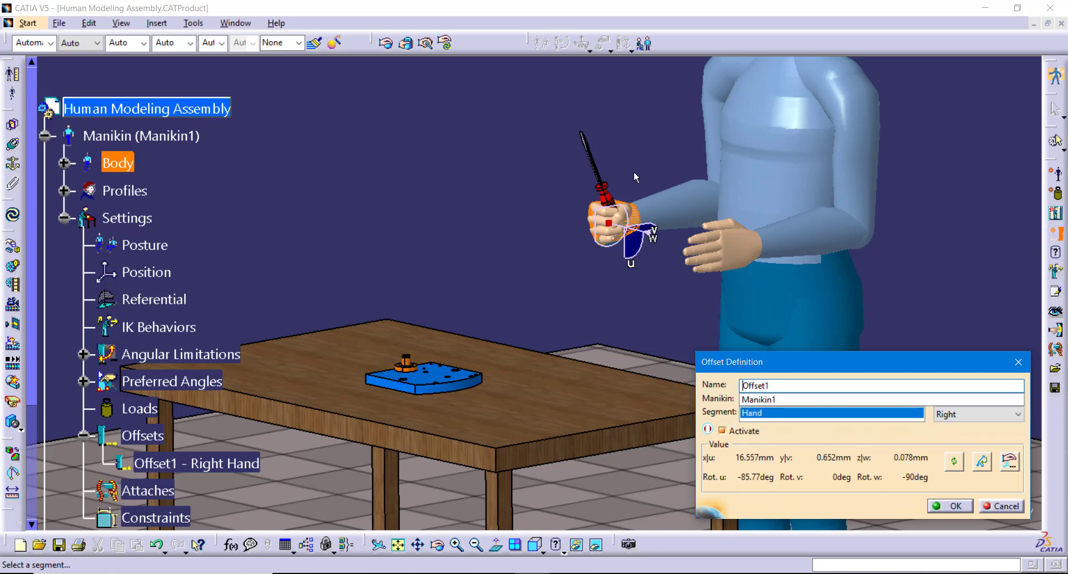
mouse_move(635, 171)
middle_down()
mouse_move(593, 295)
mouse_move(631, 186)
middle_up()
middle_drag(670, 290, 597, 287)
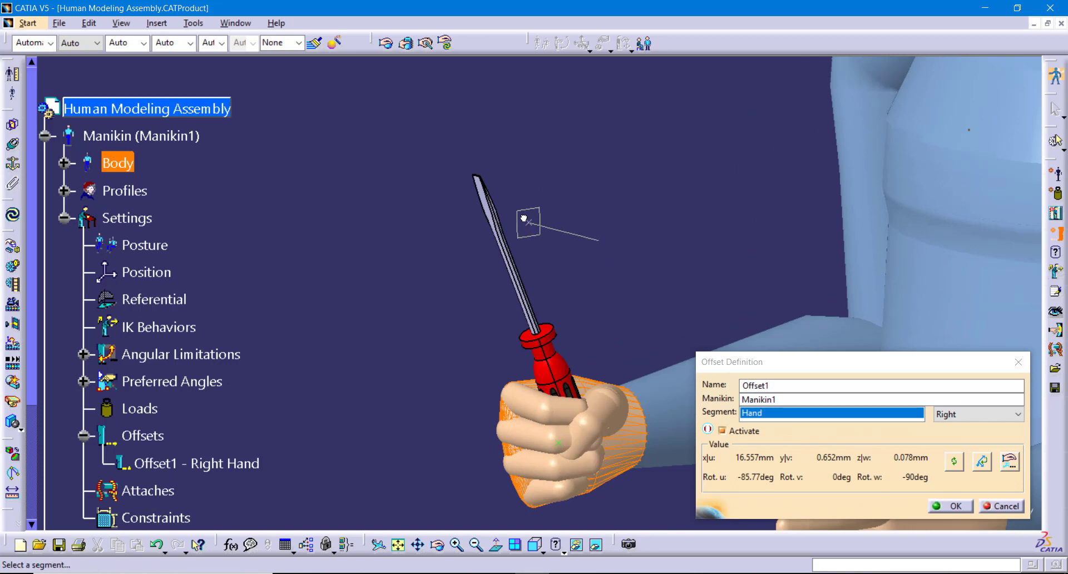
click(482, 189)
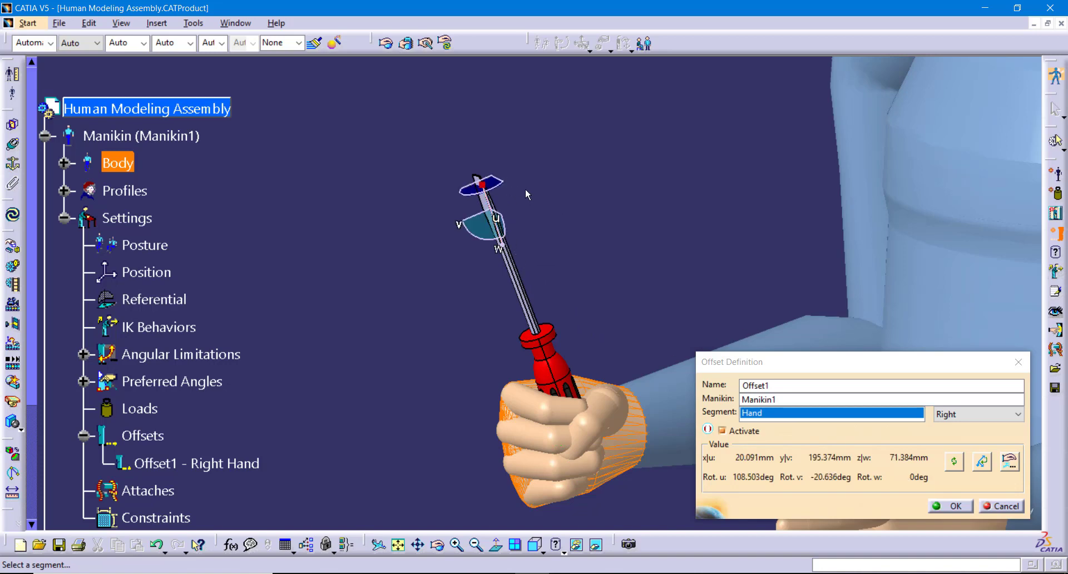
middle_drag(525, 189, 603, 119)
middle_drag(649, 333, 634, 245)
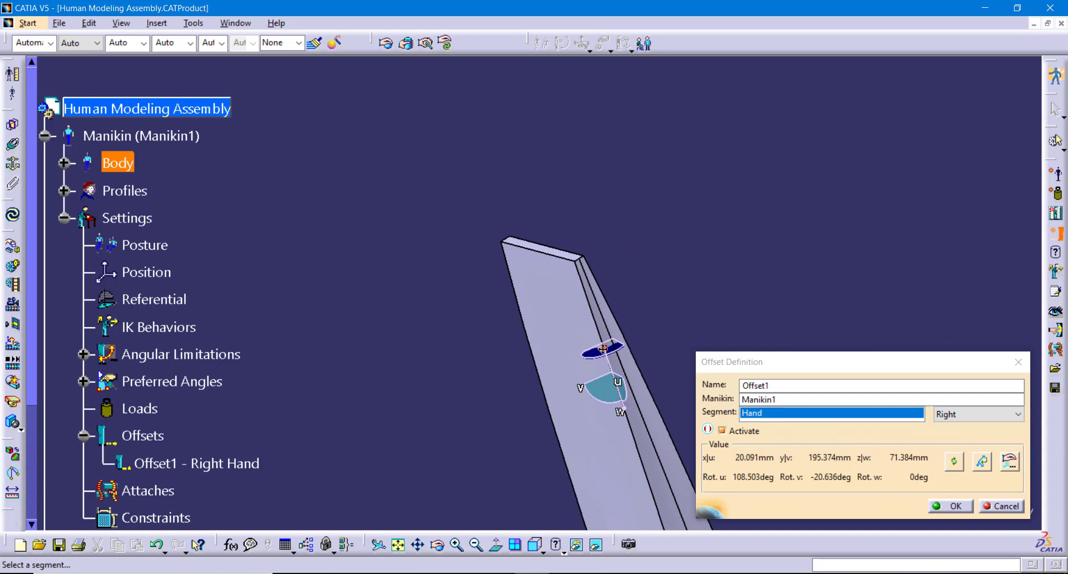
drag(604, 348, 539, 248)
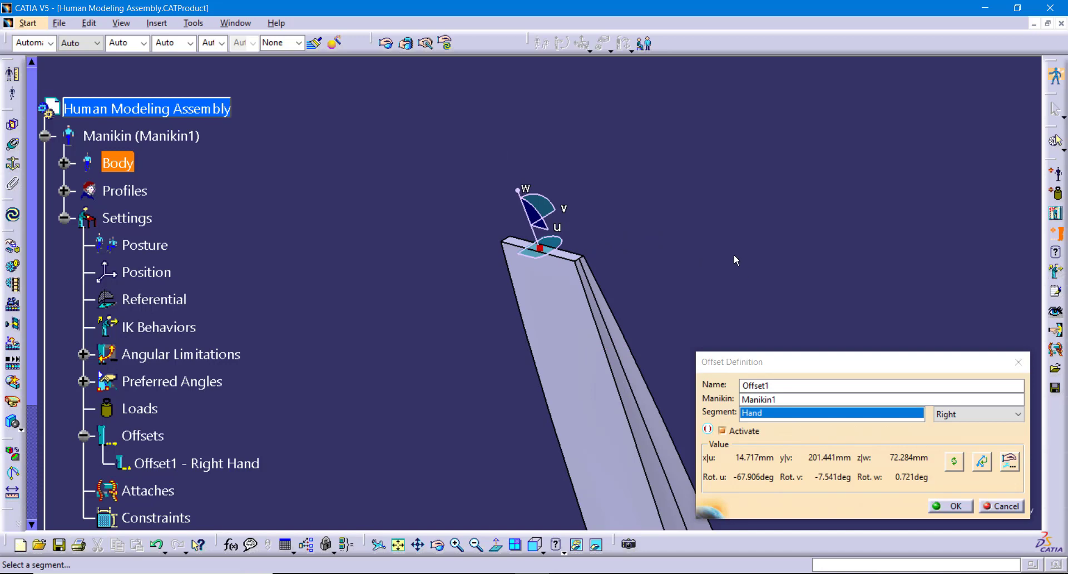
click(952, 507)
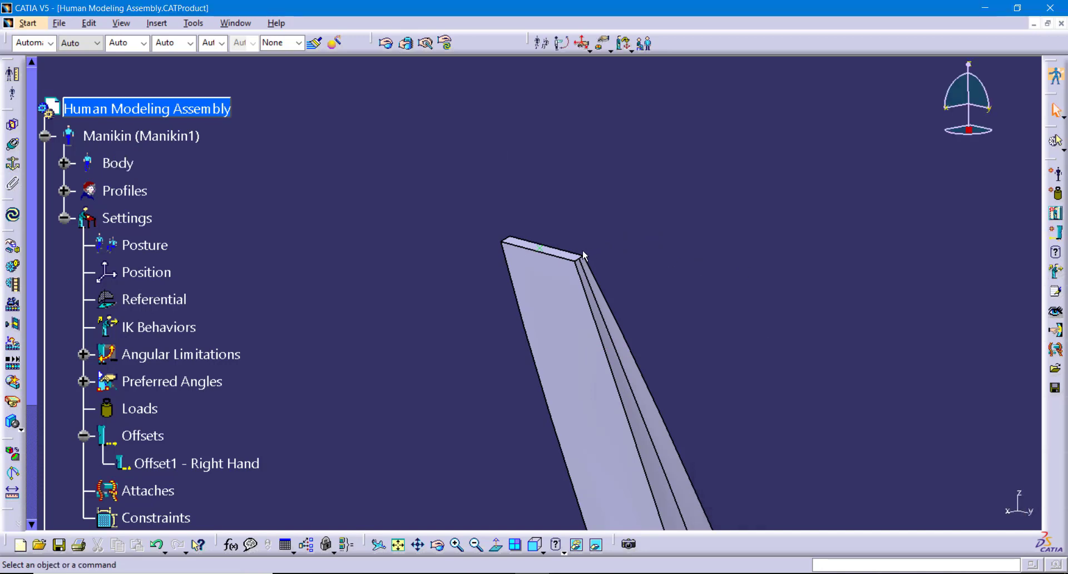
- Use Reach (position & orientation) to bring the right hand's offset at the screwdriver tip onto the top face of the orange shaft
middle_drag(554, 259, 595, 182)
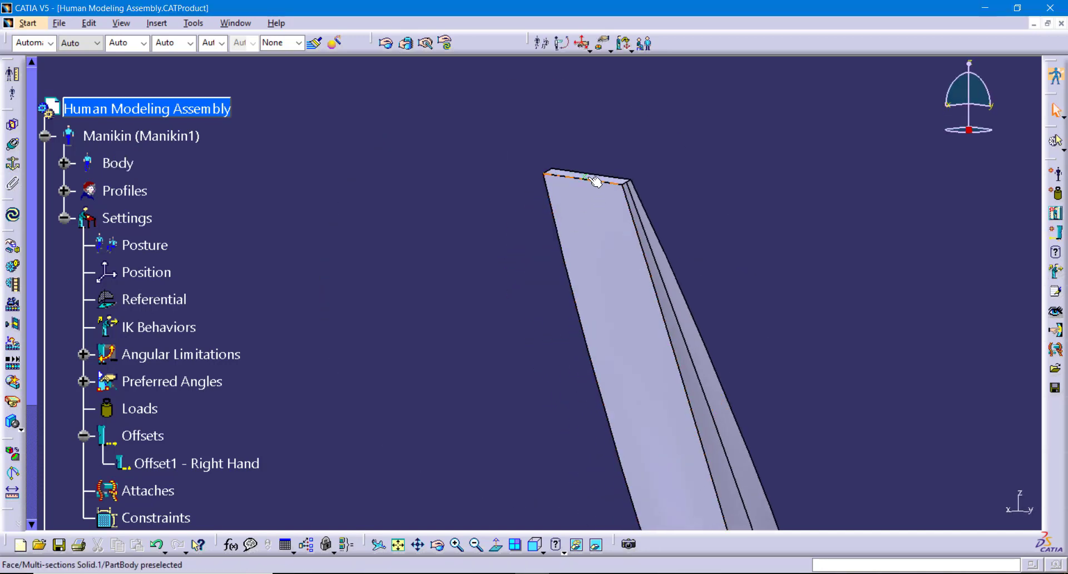
middle_drag(806, 259, 589, 342)
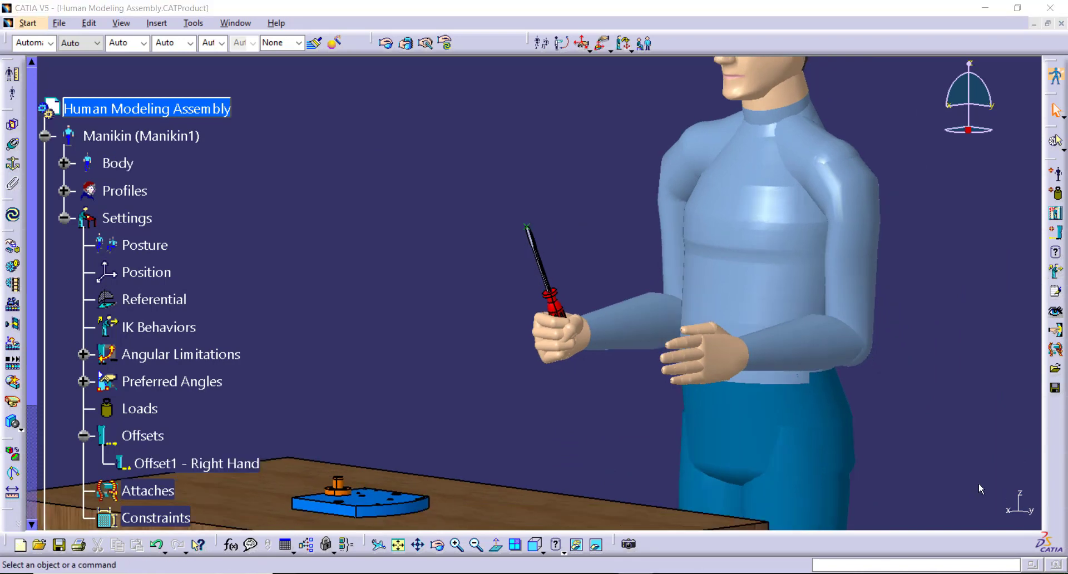
click(604, 49)
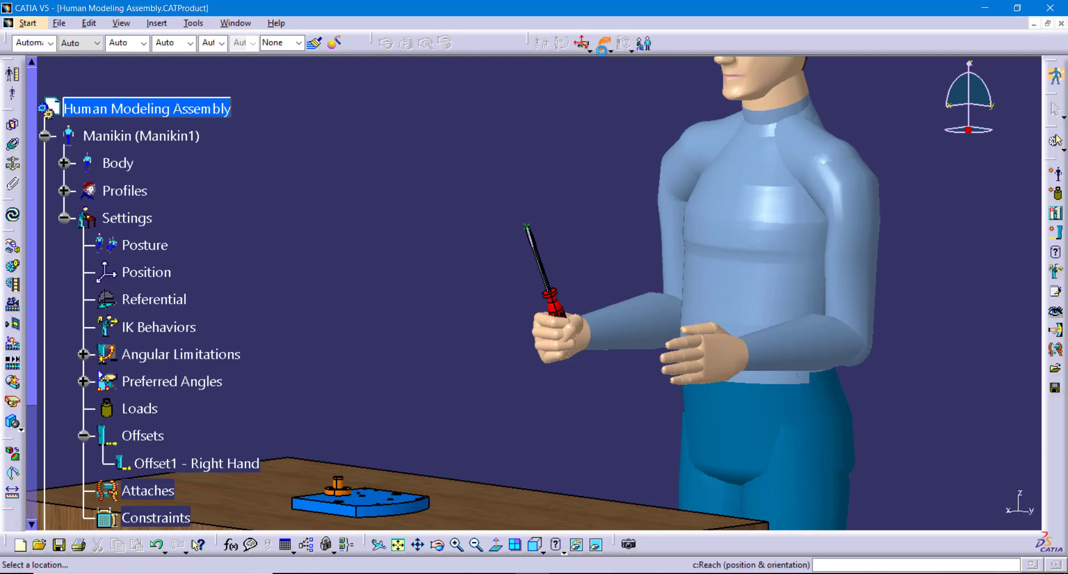
middle_click(347, 495)
middle_drag(532, 318, 552, 173)
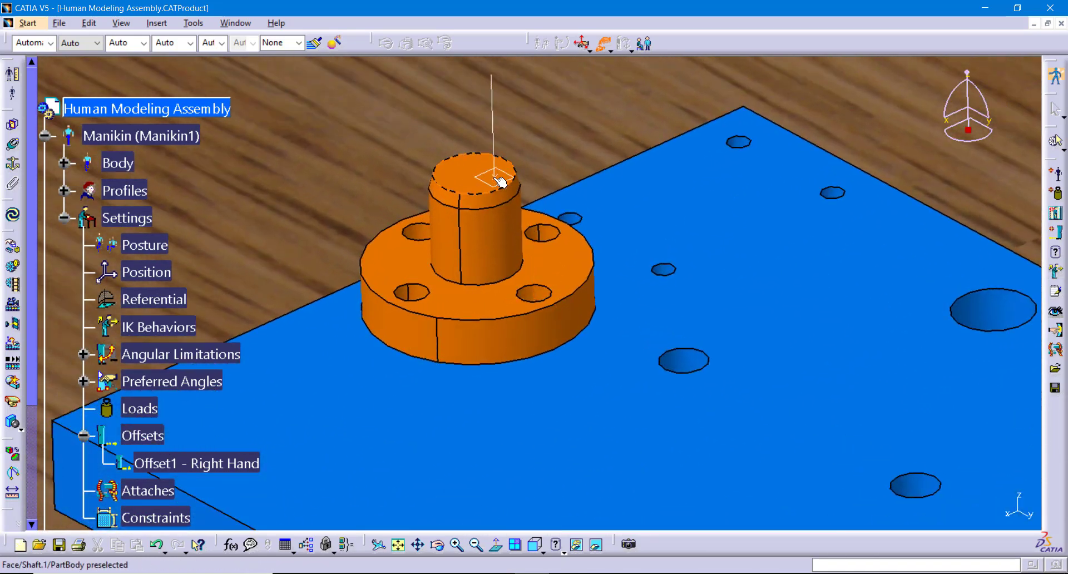
click(479, 178)
middle_drag(586, 299, 531, 525)
middle_drag(549, 299, 534, 272)
click(817, 202)
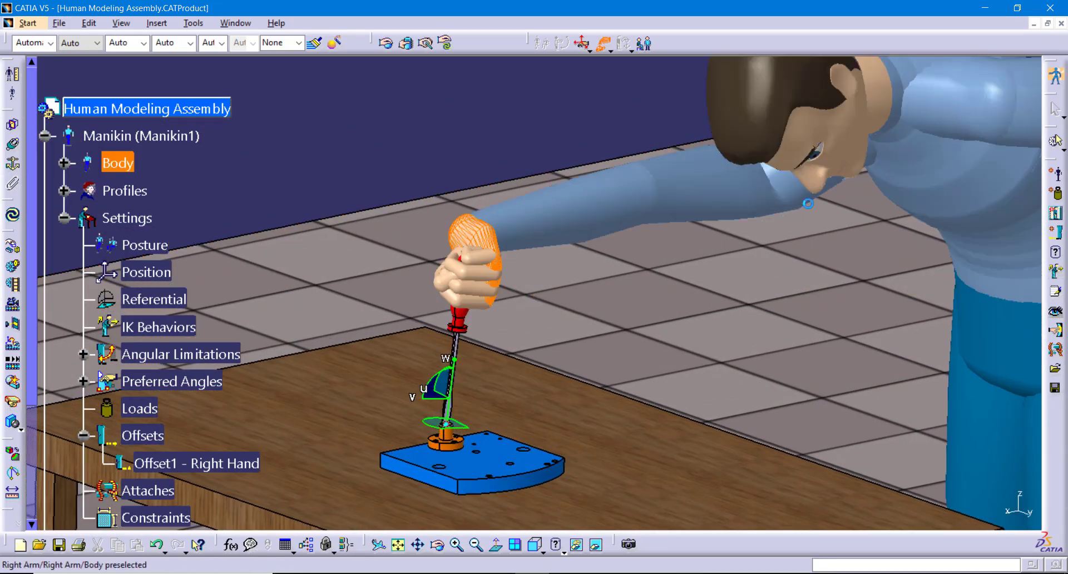
middle_drag(707, 342, 623, 384)
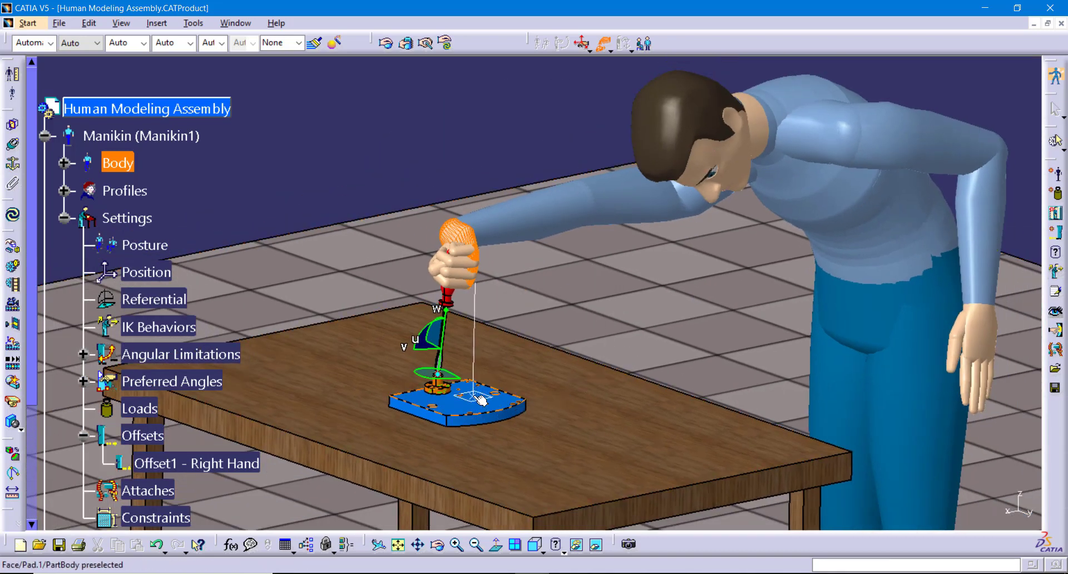
- Reach with the right hand's offset to several points on the table top on either side of and behind the blue plate
middle_click(439, 388)
middle_drag(488, 406, 574, 164)
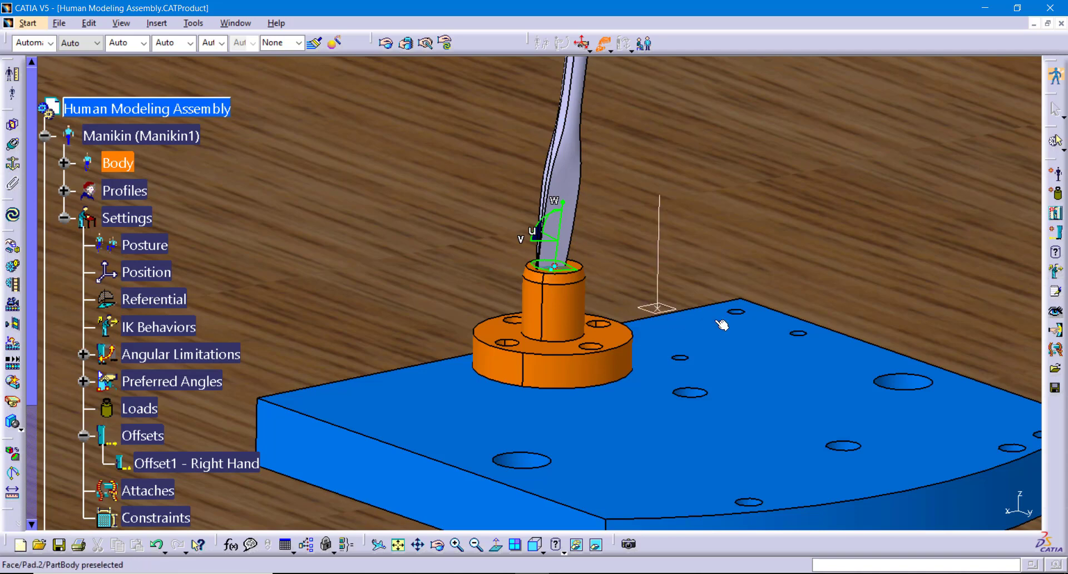
middle_drag(733, 305, 702, 492)
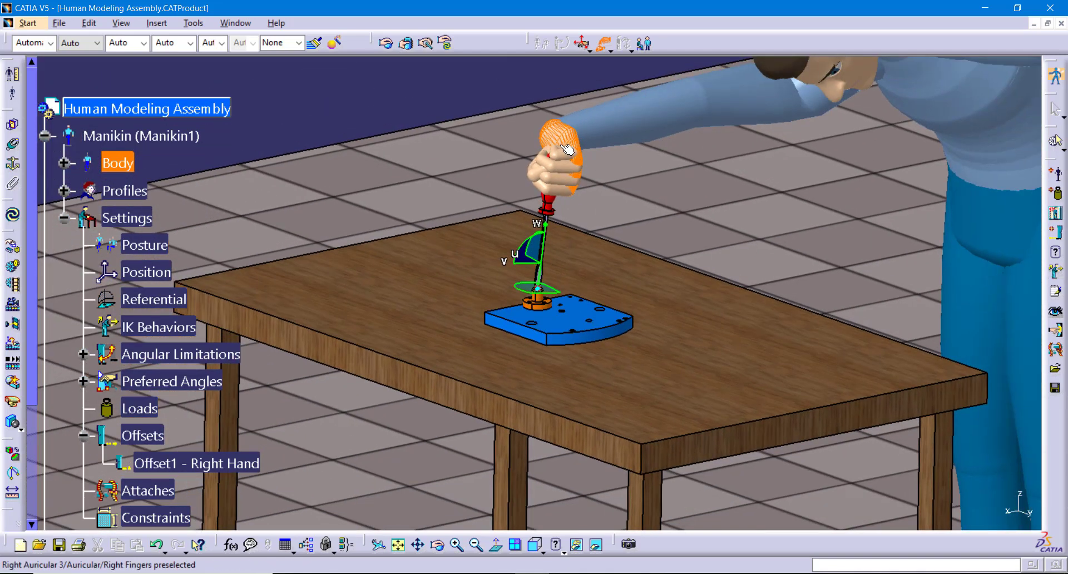
click(698, 347)
click(745, 328)
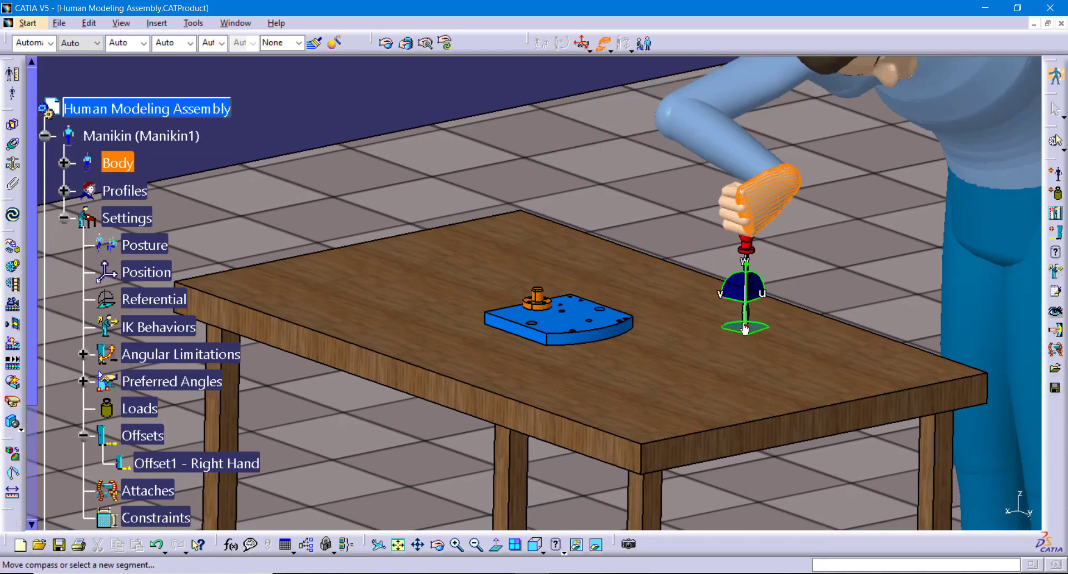
click(652, 286)
click(544, 284)
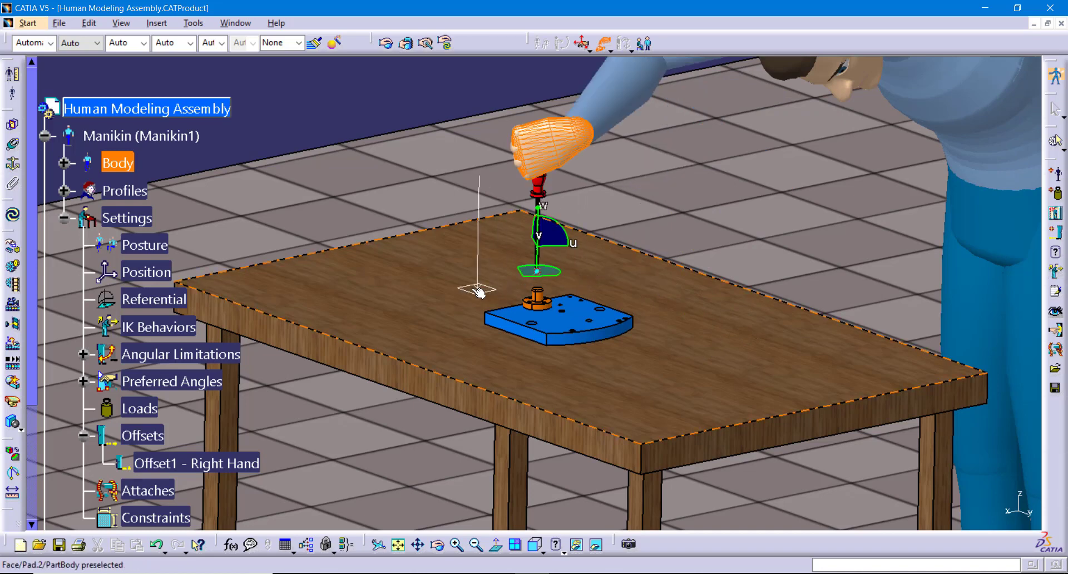
click(471, 288)
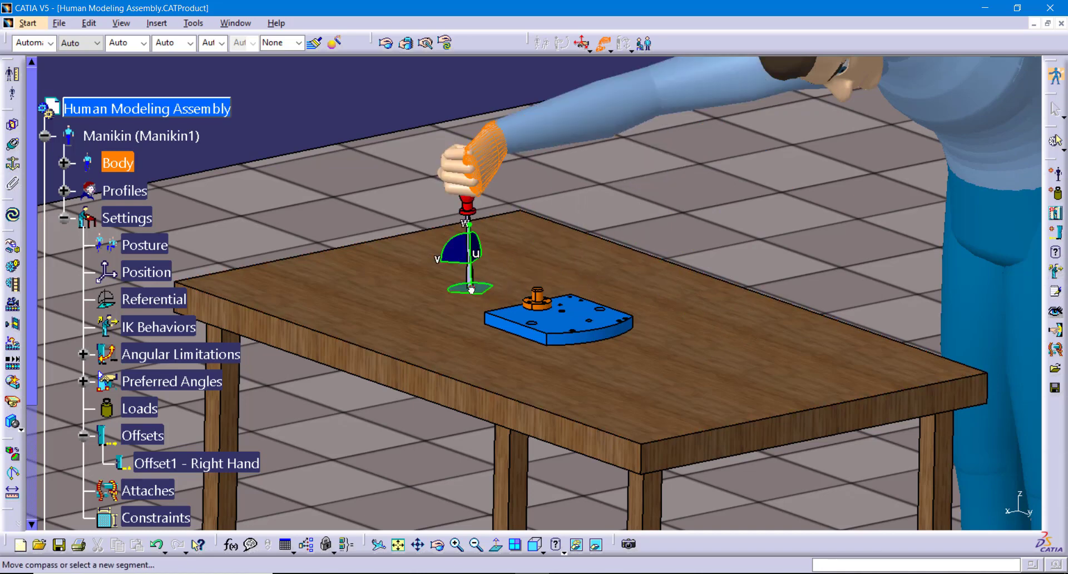
- Bring the right hand's offset at the screwdriver tip onto the top face of the blue plate, beside the orange shaft
click(544, 323)
click(580, 315)
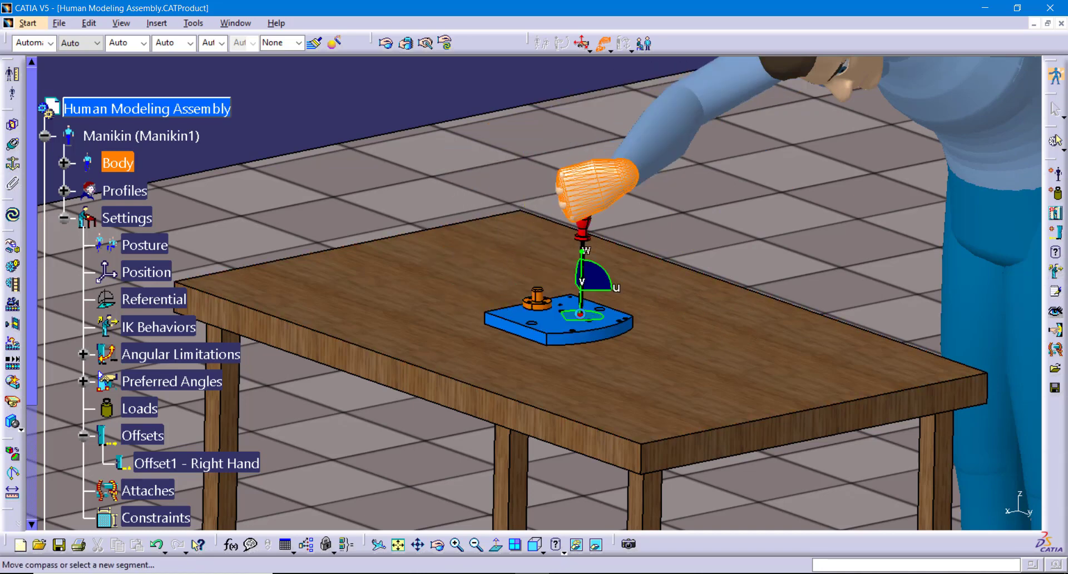
click(577, 311)
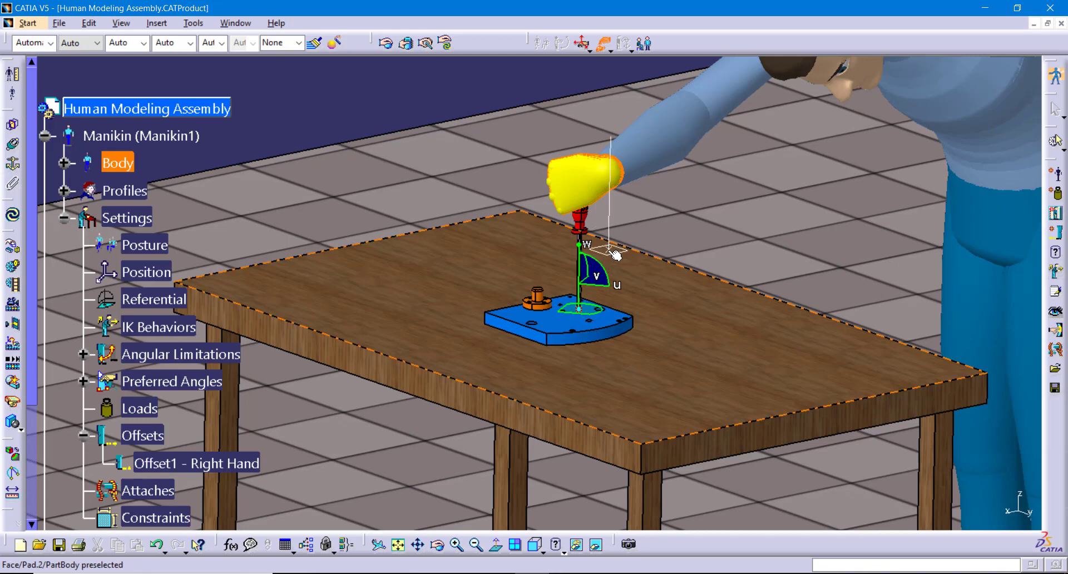
- Rotate the right hand and screwdriver about the tool's vertical axis by about 79 degrees, keeping the tip on the blue plate
middle_drag(610, 252, 702, 265)
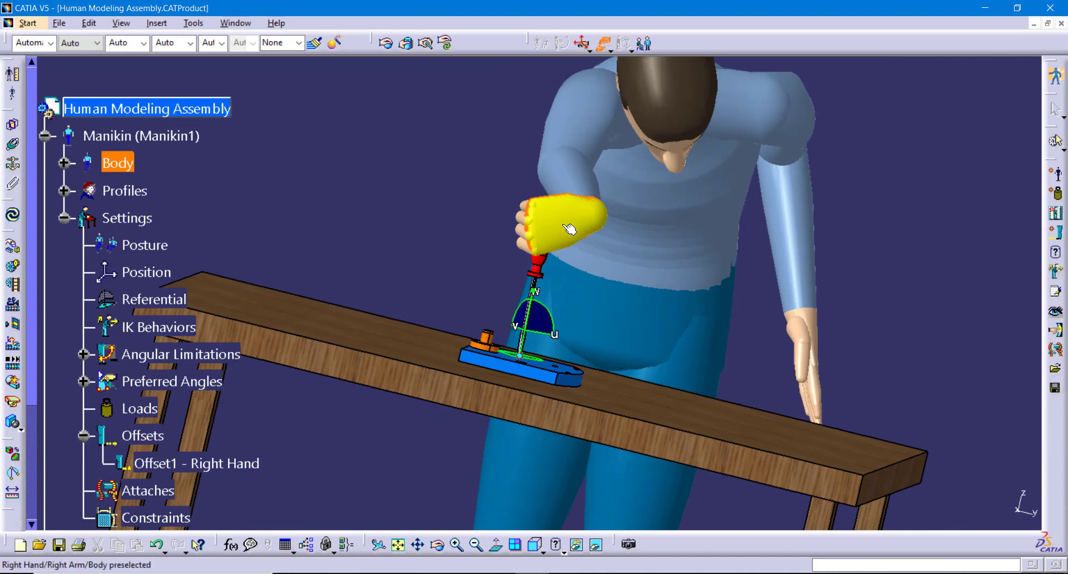
middle_drag(606, 255, 516, 251)
drag(549, 377, 543, 359)
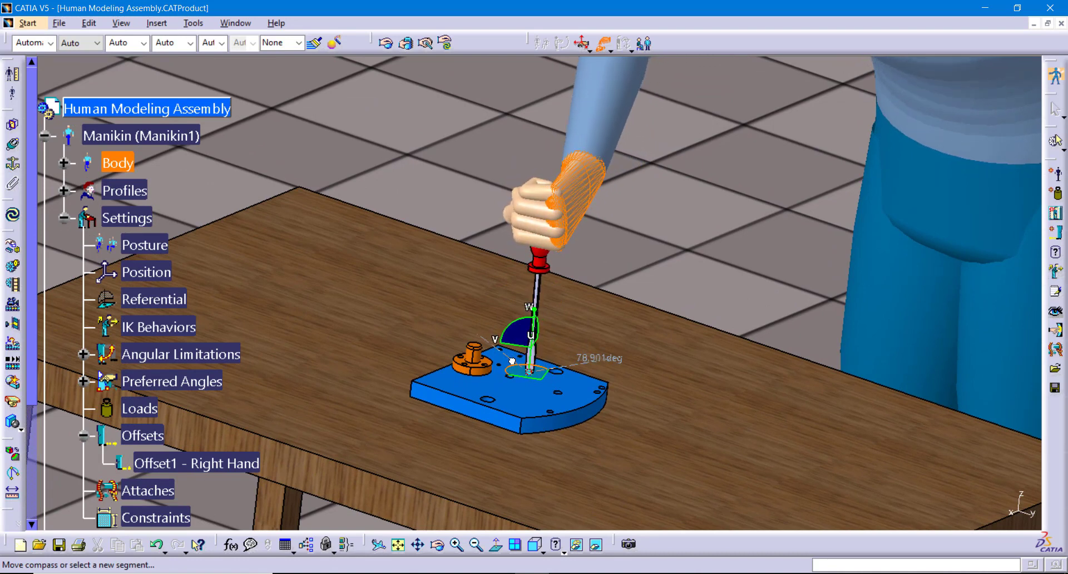